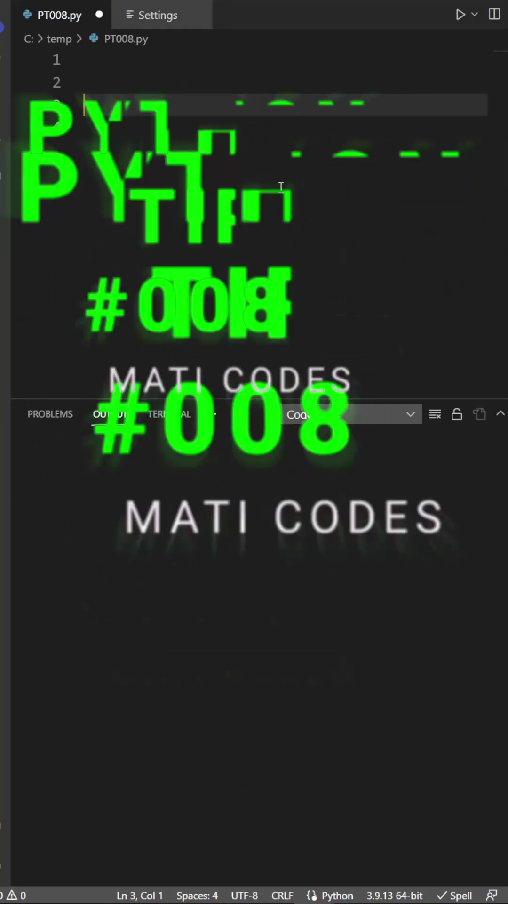
{"action": "type", "text": "def "}
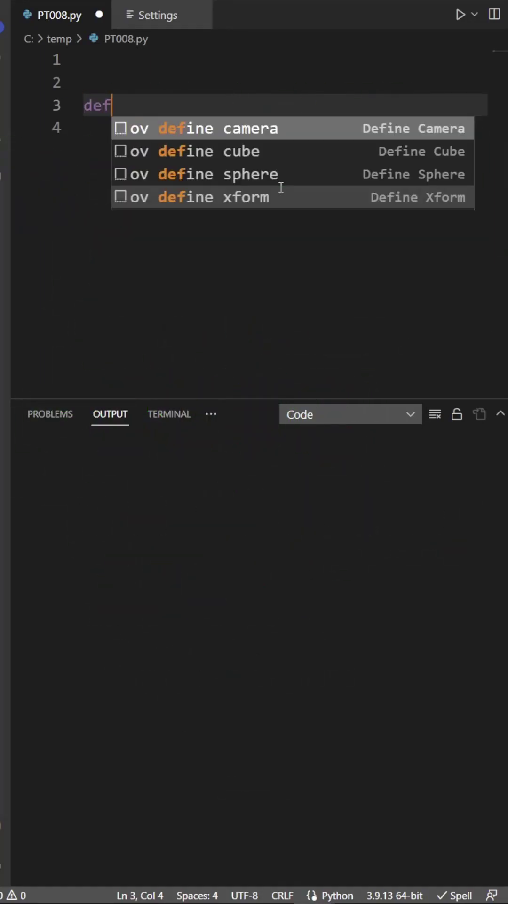
{"action": "type", "text": "sum"}
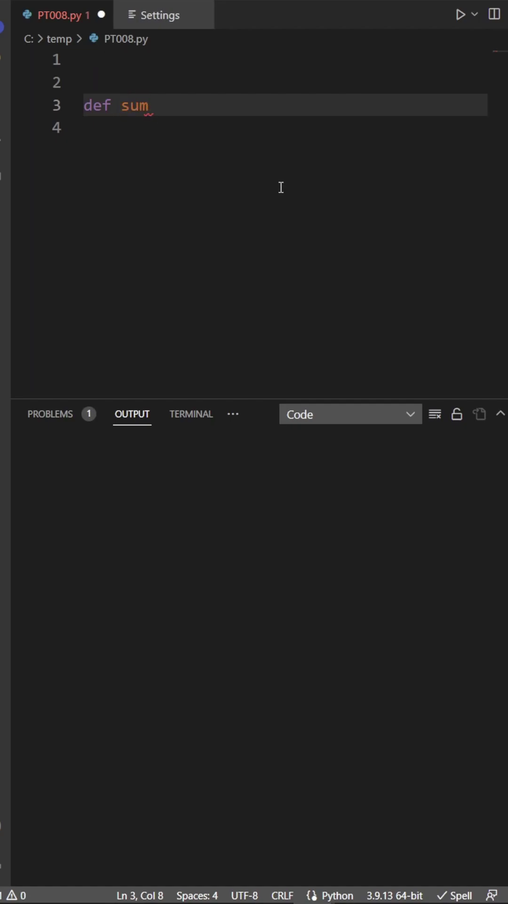
{"action": "type", "text": "_and_product()xy"}
Write sum_and_product(x, y) with sum = x + y, product = x * y, returning sum, product.
{"action": "key", "text": "BackSpace"}
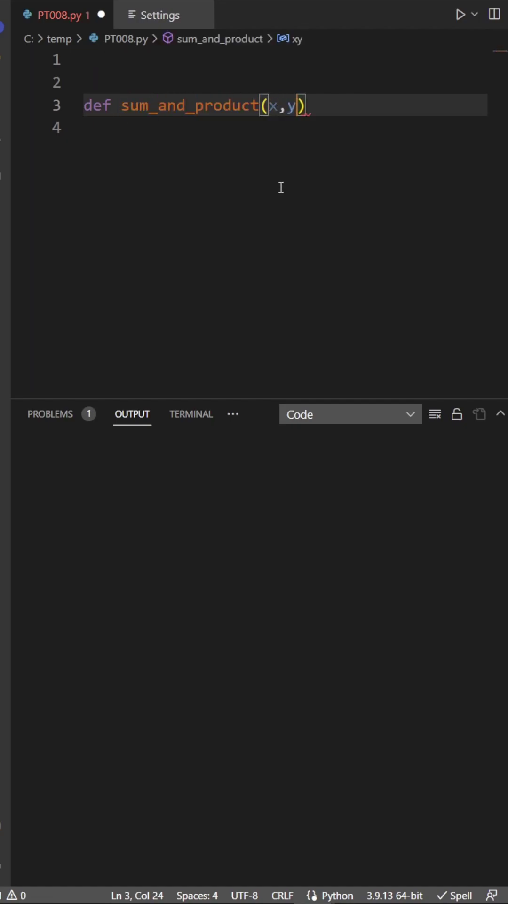
{"action": "type", "text": ":"}
{"action": "key", "text": "Return"}
{"action": "type", "text": "sum = x + y"}
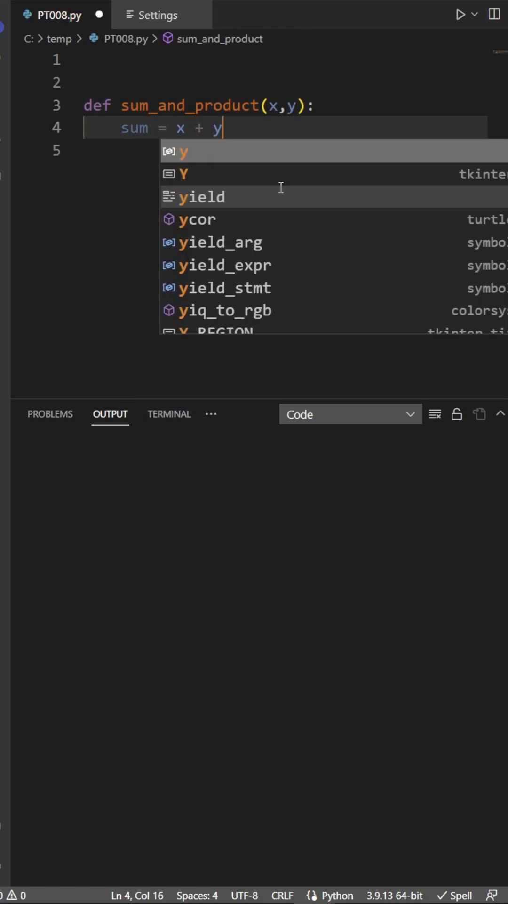
{"action": "key", "text": "Return"}
{"action": "type", "text": "product = "}
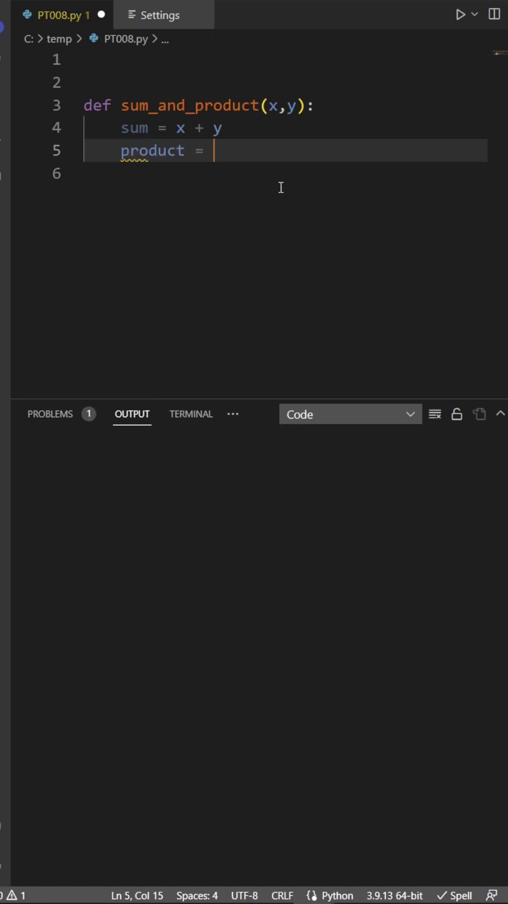
{"action": "type", "text": "x * y"}
{"action": "key", "text": "Return"}
{"action": "type", "text": "return sum, product,"}
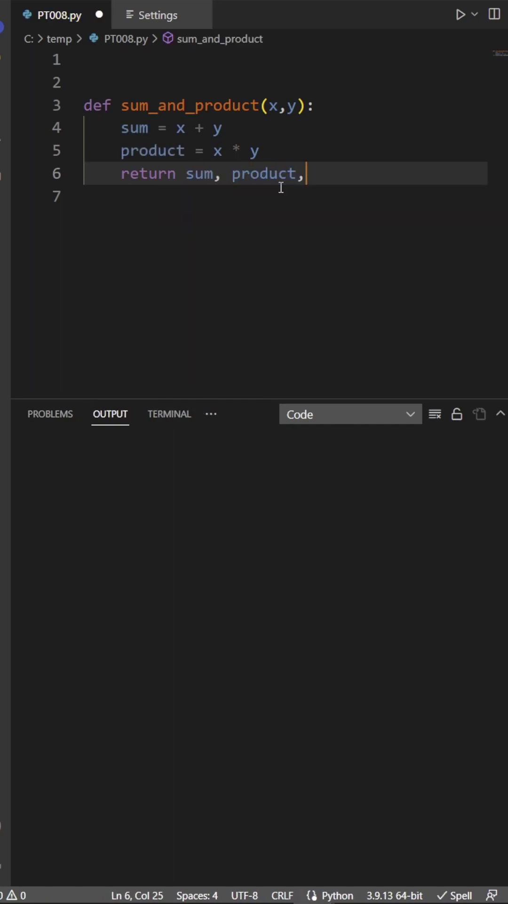
Add result = sum_and_product(3, 4) and print(result), running the script to show (7, 12).
{"action": "key", "text": "Return"}
{"action": "key", "text": "Return"}
{"action": "type", "text": "result = s"}
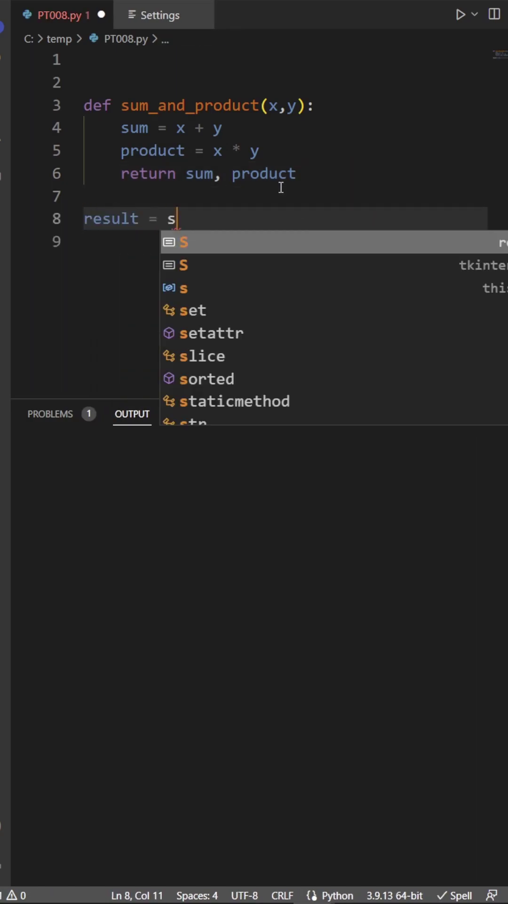
{"action": "type", "text": "um"}
{"action": "key", "text": "Tab"}
{"action": "type", "text": "(3, 4"}
{"action": "key", "text": "End"}
{"action": "key", "text": "Return"}
{"action": "type", "text": "print("}
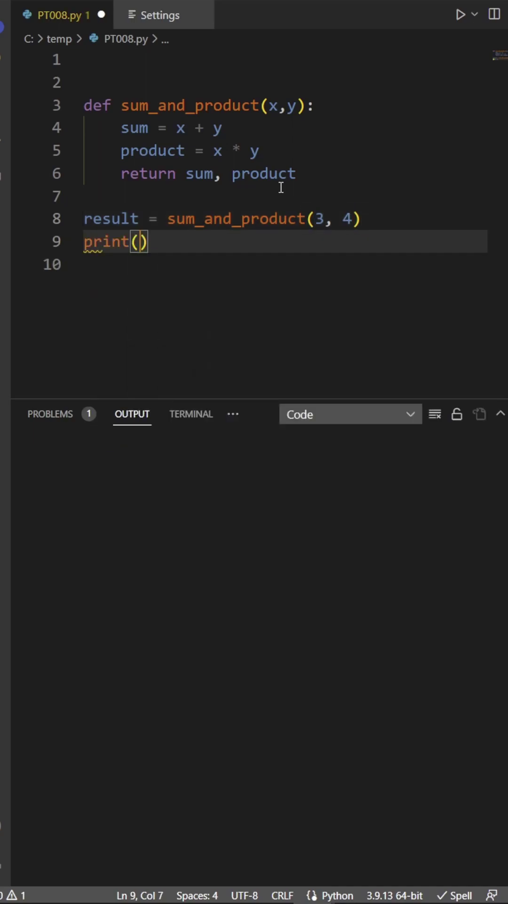
{"action": "type", "text": "result"}
{"action": "key", "text": "ctrl+alt+n"}
{"action": "key", "text": "Return"}
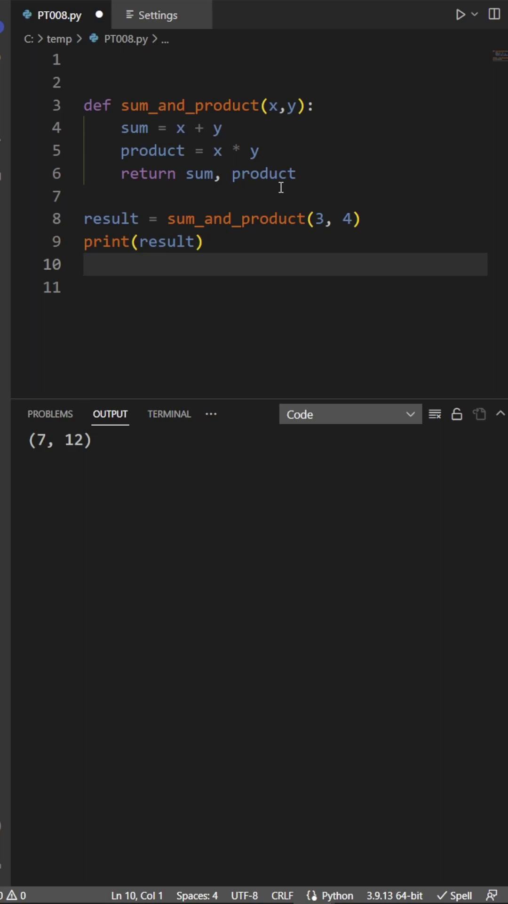
{"action": "type", "text": "print(type(result"}
Add print(type(result)), save the file, and run it to show <class 'tuple'>.
{"action": "key", "text": "Right"}
{"action": "key", "text": "Right"}
{"action": "key", "text": "ctrl+s"}
{"action": "key", "text": "ctrl+alt+n"}
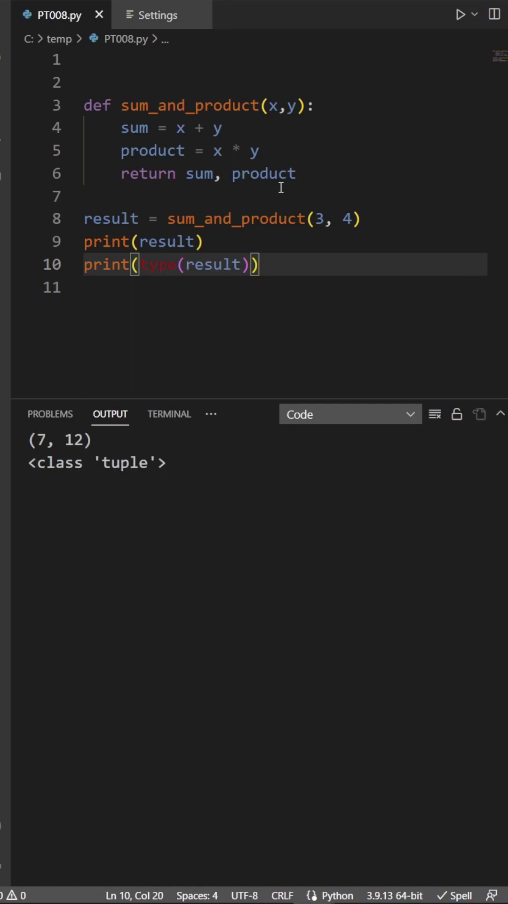
{"action": "key", "text": "Return"}
{"action": "key", "text": "Return"}
{"action": "type", "text": "sum, product = sum_"}
Write sum, product = sum_and_product(4, 5) and print(sum, product), running to output 9 20.
{"action": "key", "text": "Tab"}
{"action": "type", "text": "(4, "}
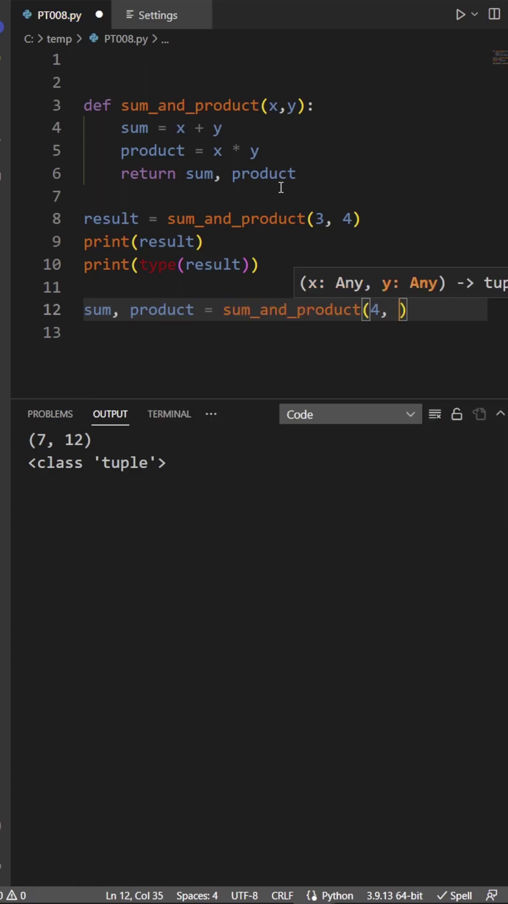
{"action": "type", "text": "5"}
{"action": "key", "text": "End"}
{"action": "key", "text": "Return"}
{"action": "type", "text": "print("}
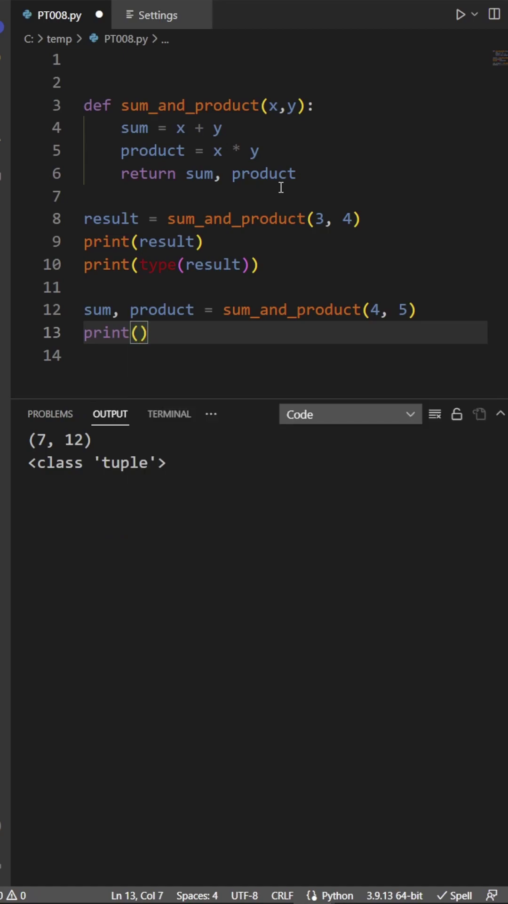
{"action": "type", "text": "sum, product"}
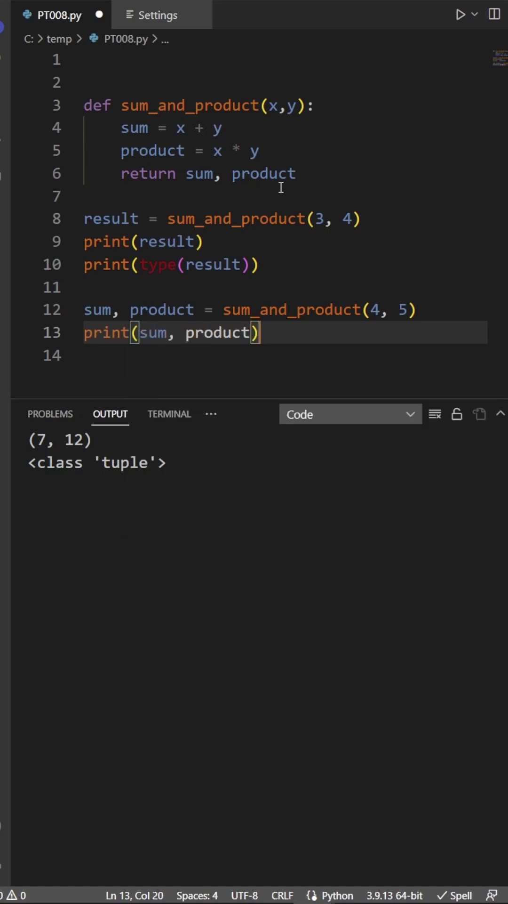
{"action": "key", "text": "ctrl+alt+n"}
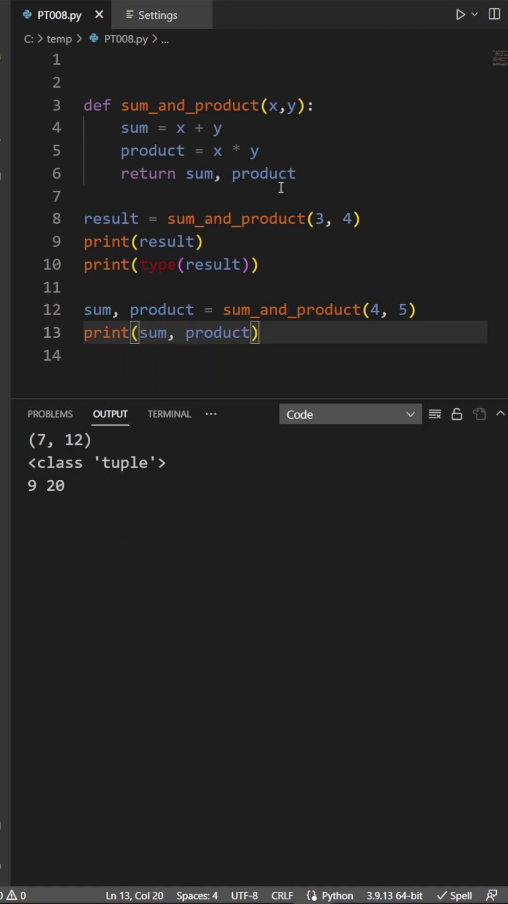